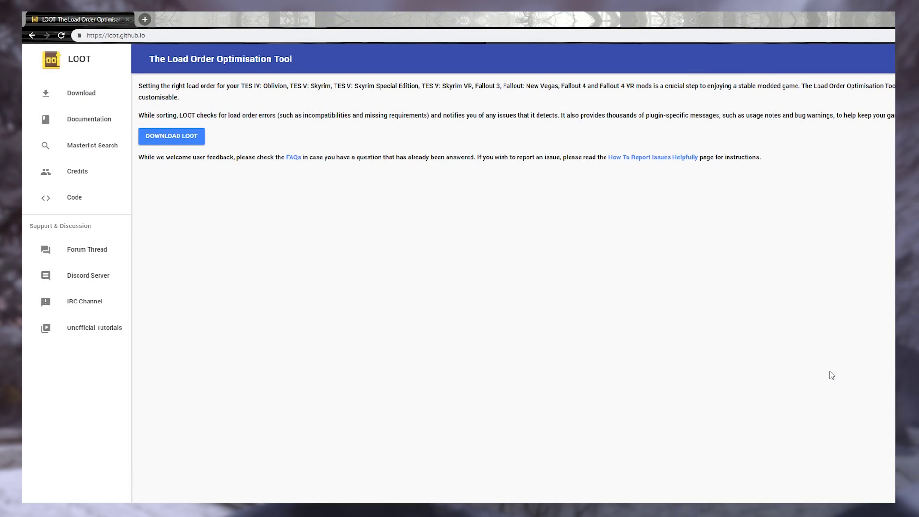
Download LOOT.Installer.exe from the LOOT v0.14.3 GitHub release page
click(193, 143)
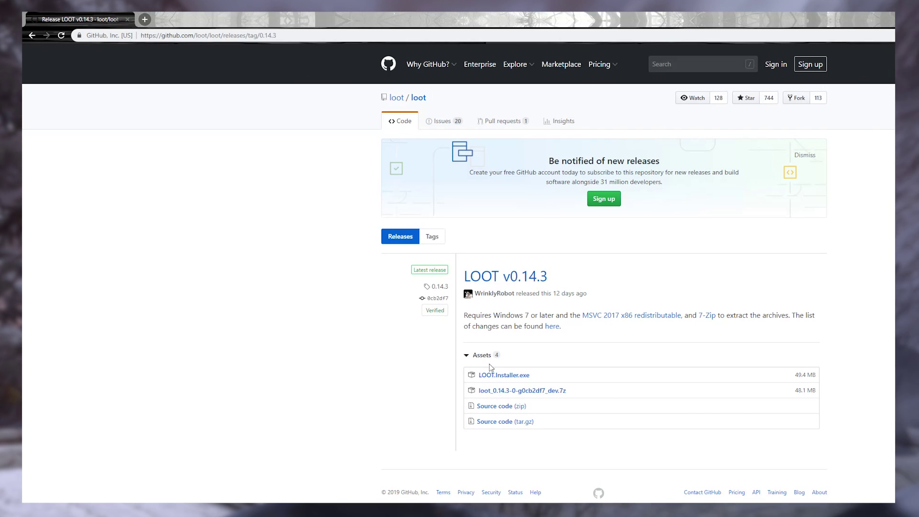
click(495, 375)
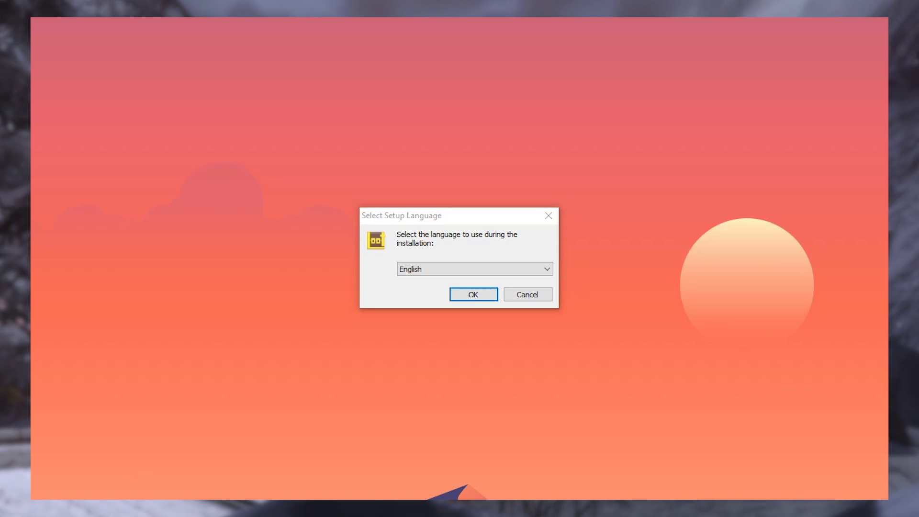
Accept English for setup and set the install folder to D:\Modding Utilities\LOOT
click(488, 296)
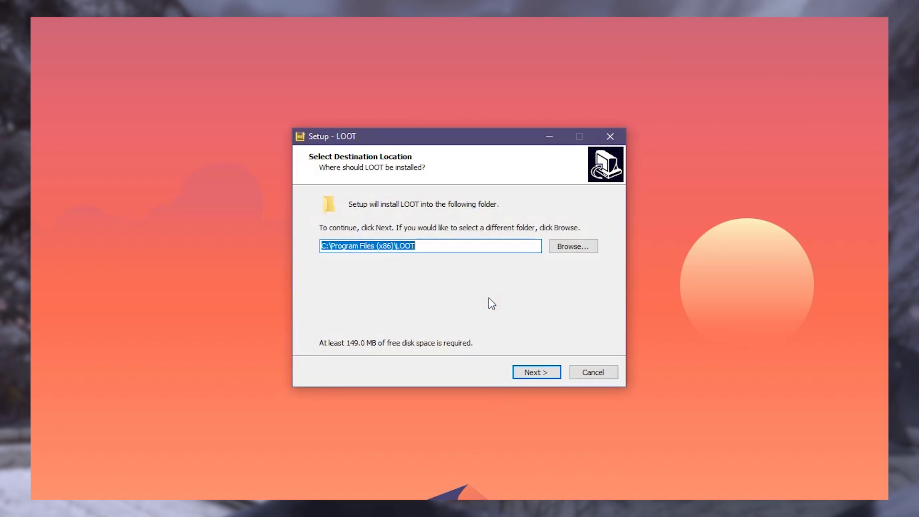
click(560, 247)
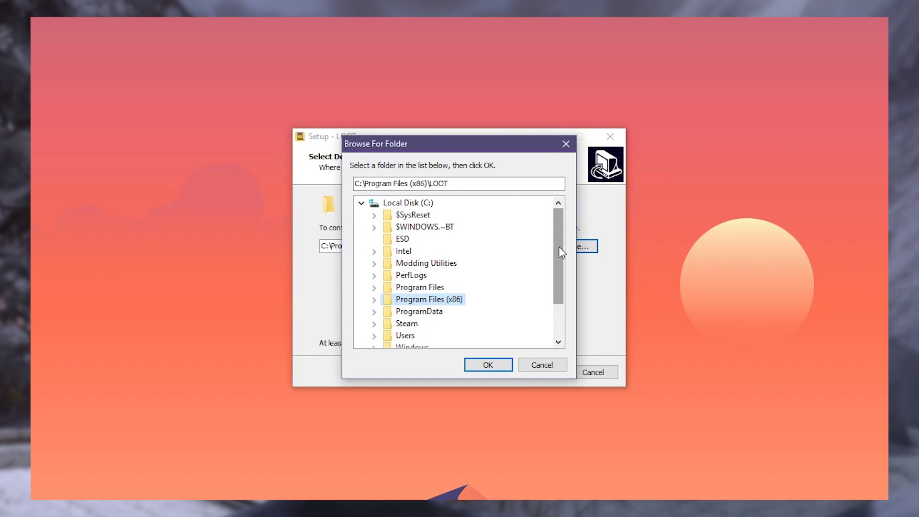
click(361, 203)
click(361, 203)
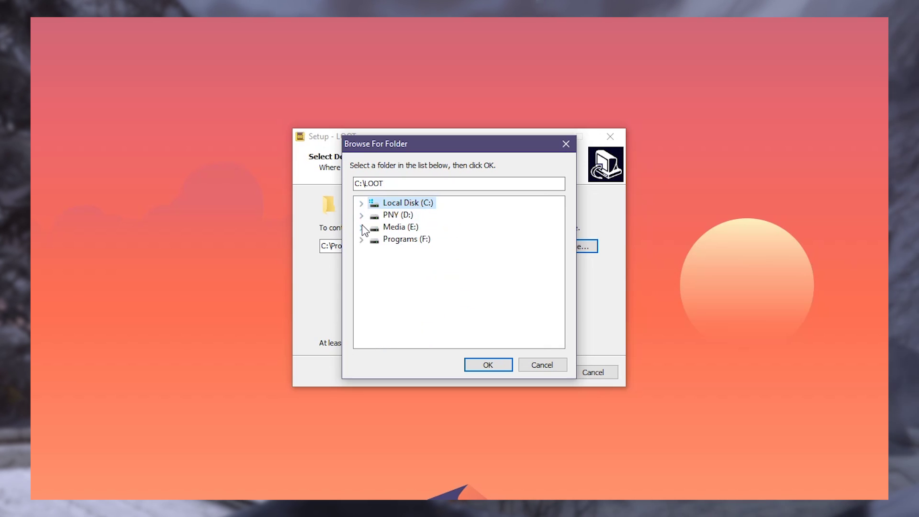
click(361, 216)
click(374, 239)
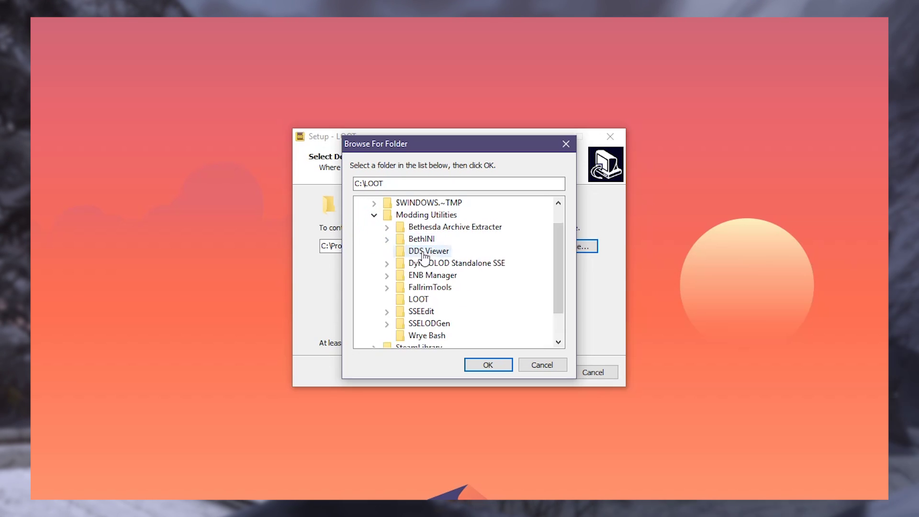
click(423, 215)
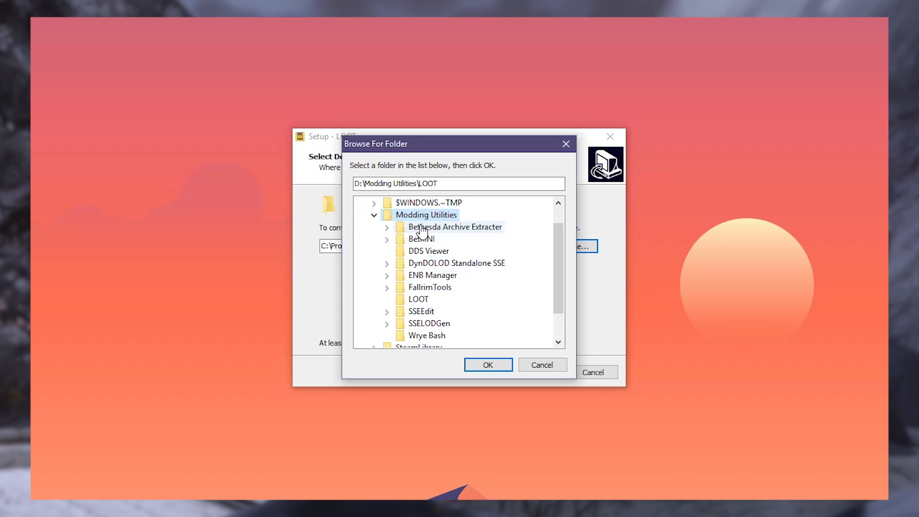
click(488, 365)
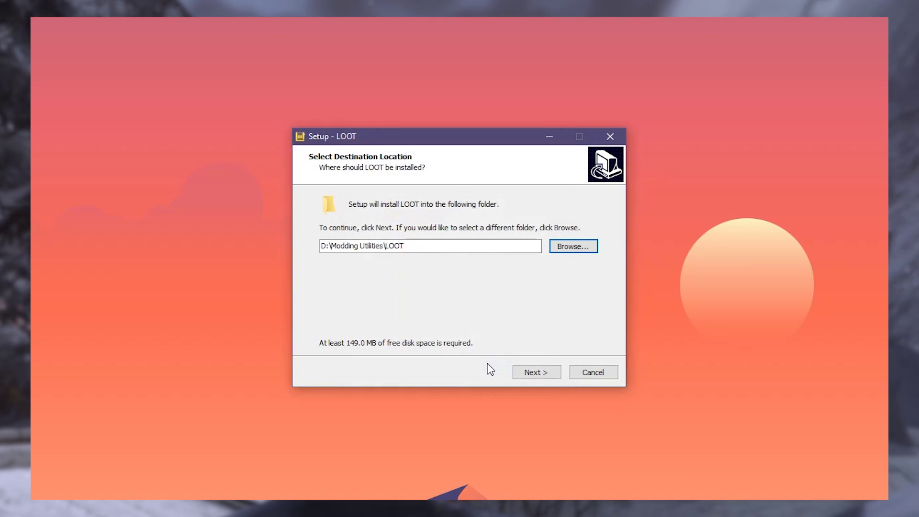
Install LOOT without a desktop shortcut and exit the completed setup
click(532, 373)
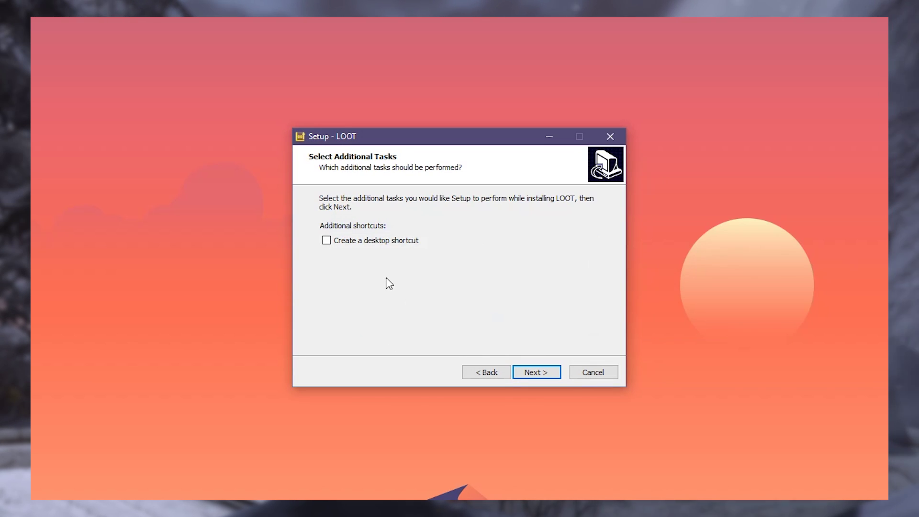
click(534, 372)
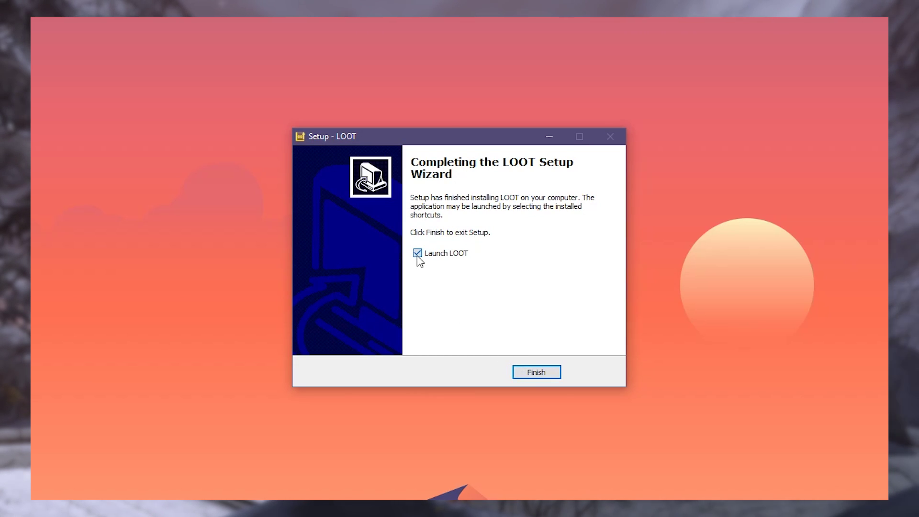
click(533, 373)
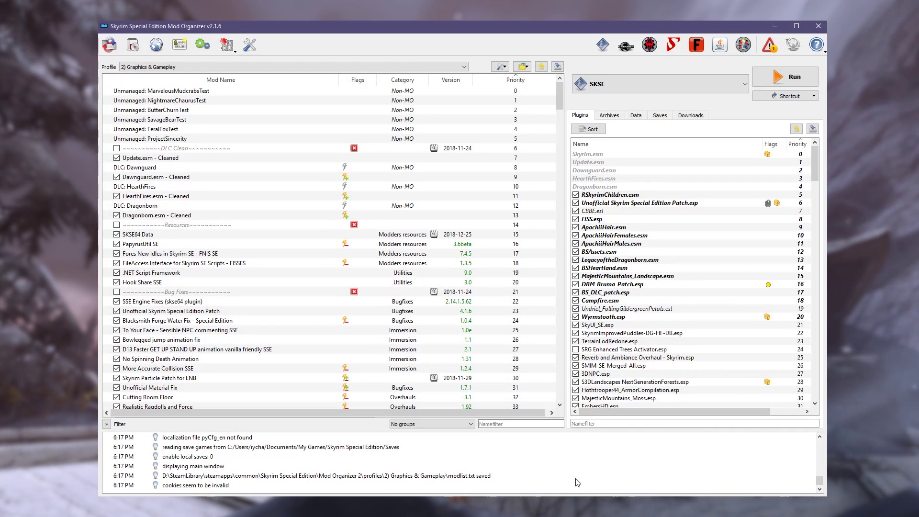
Select LOOT as the executable and retitle its entry 'LOOT' in the executables editor
click(638, 84)
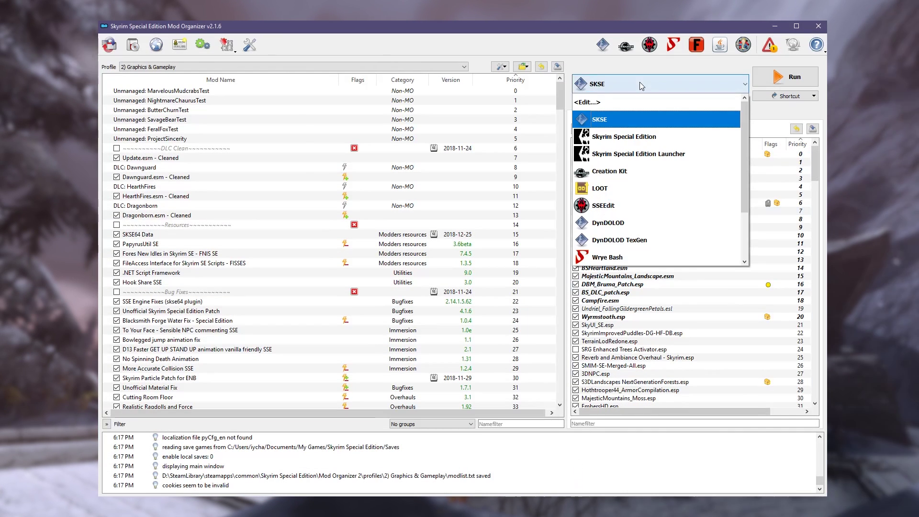
click(629, 188)
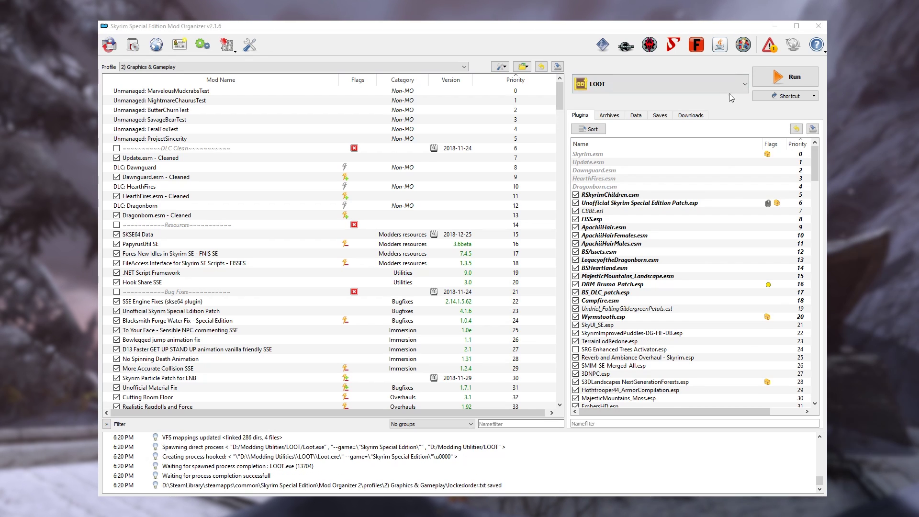
click(727, 89)
click(704, 94)
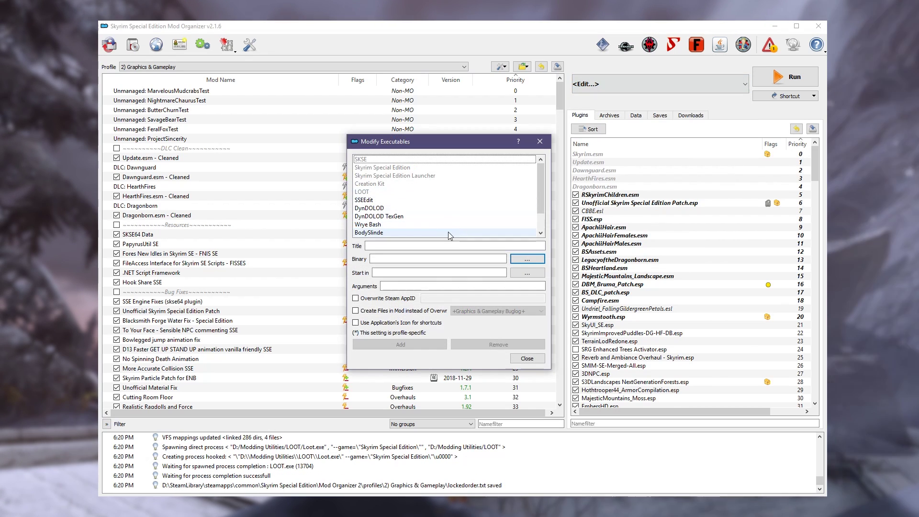
click(426, 245)
text(LOOT)
Point the LOOT entry's binary to D:\Modding Utilities\LOOT\LOOT.exe and save it
click(530, 261)
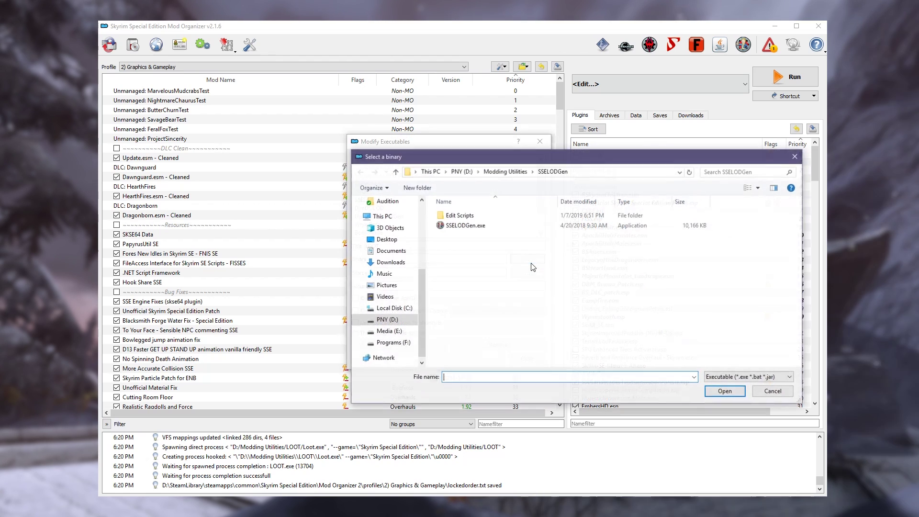
click(504, 172)
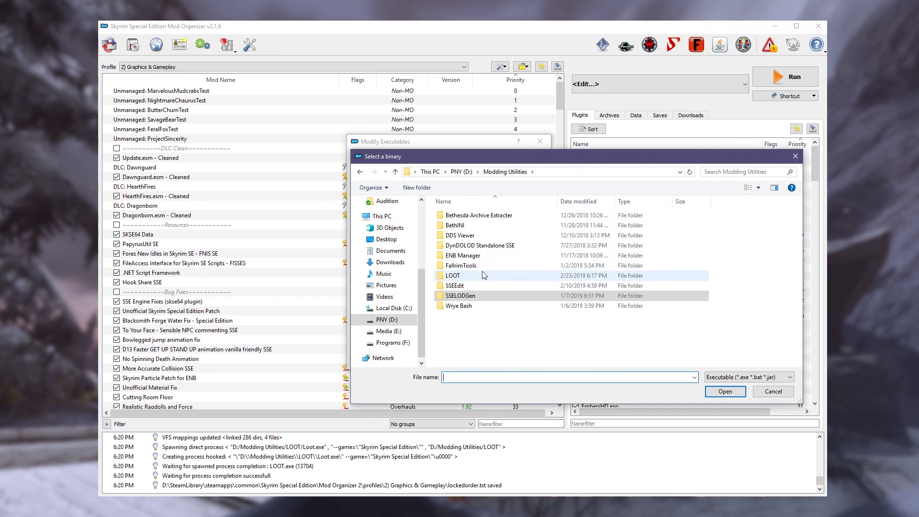
double_click(483, 273)
double_click(457, 255)
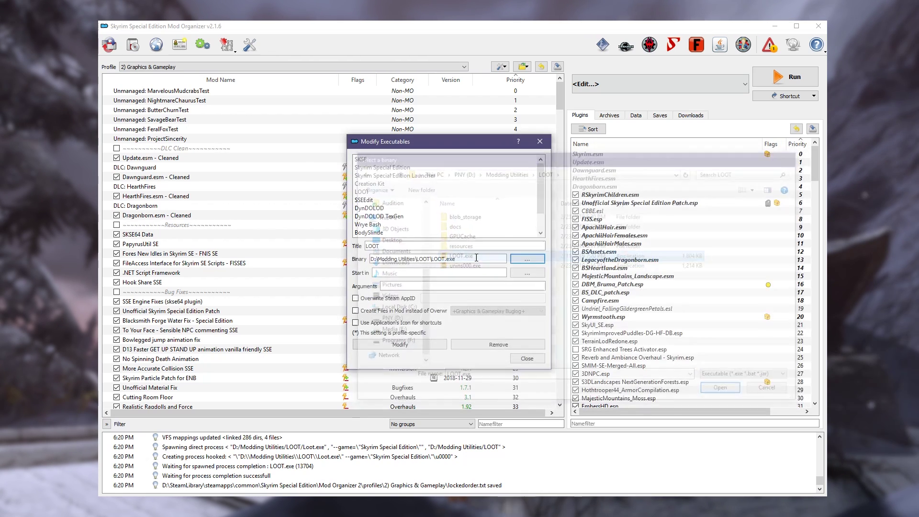
click(427, 345)
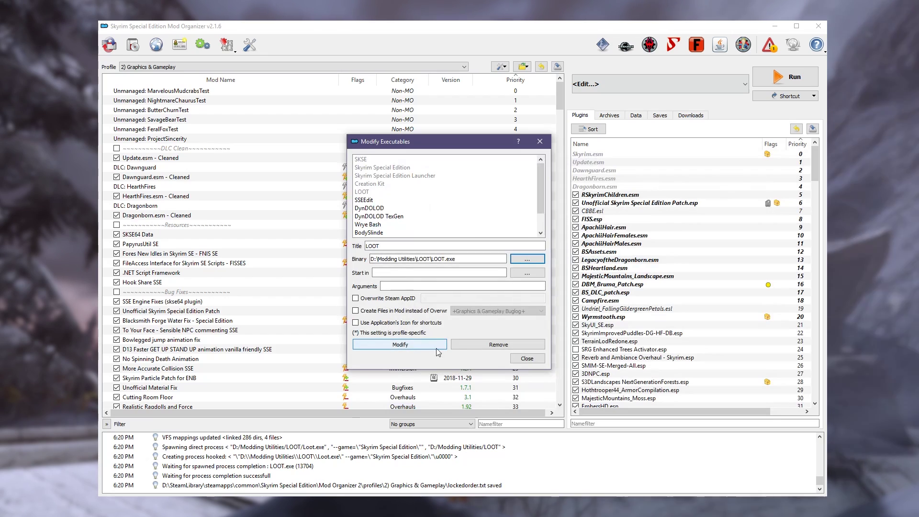
click(527, 358)
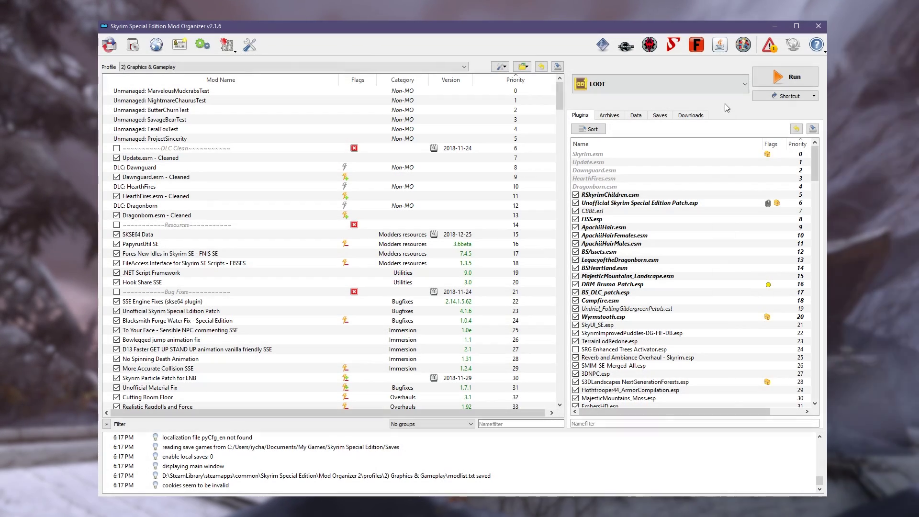
Run LOOT from Mod Organizer 2 for Skyrim Special Edition
click(778, 83)
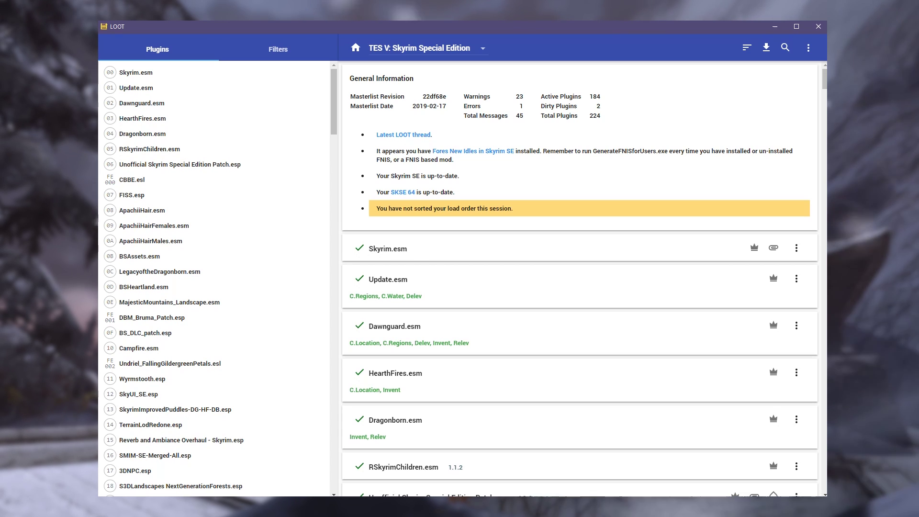
Sort the Skyrim SE plugins, updating the masterlist first
click(744, 49)
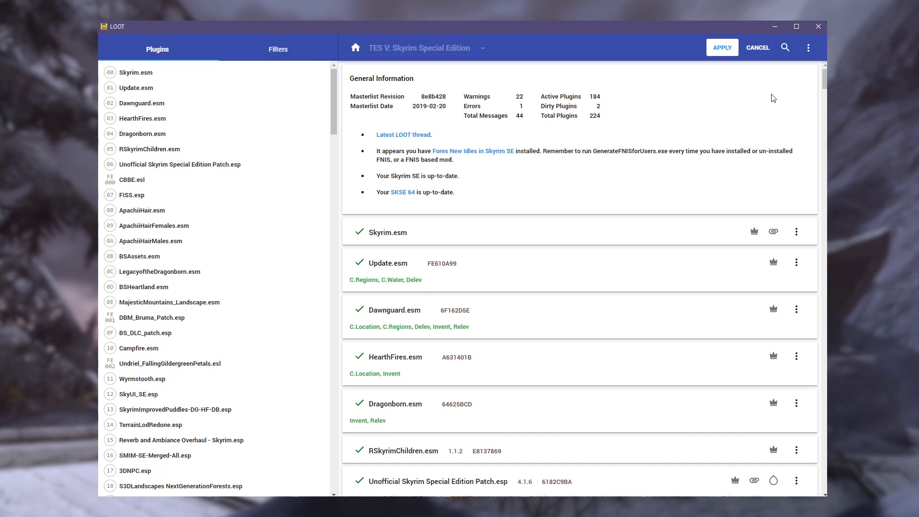
scroll(825, 86, down, 2)
scroll(825, 85, down, 15)
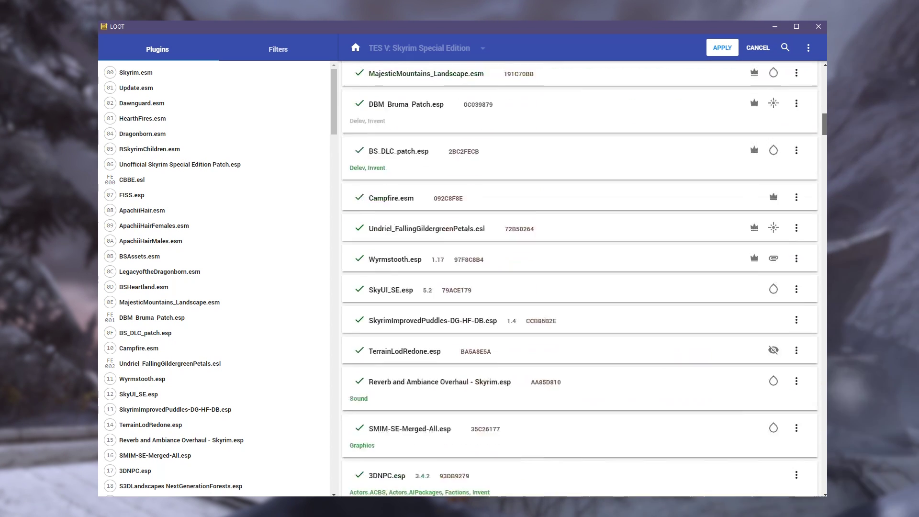
scroll(579, 277, down, 10)
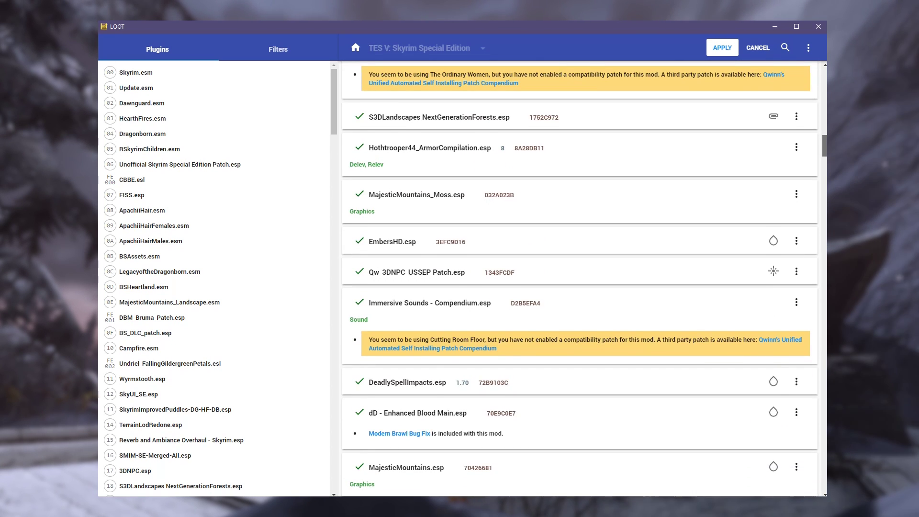
scroll(823, 171, down, 3)
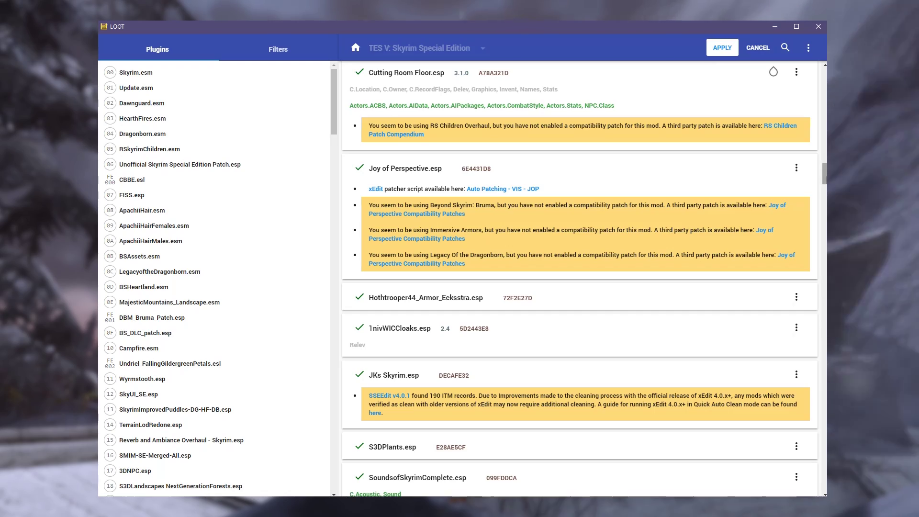
drag(823, 170, 825, 396)
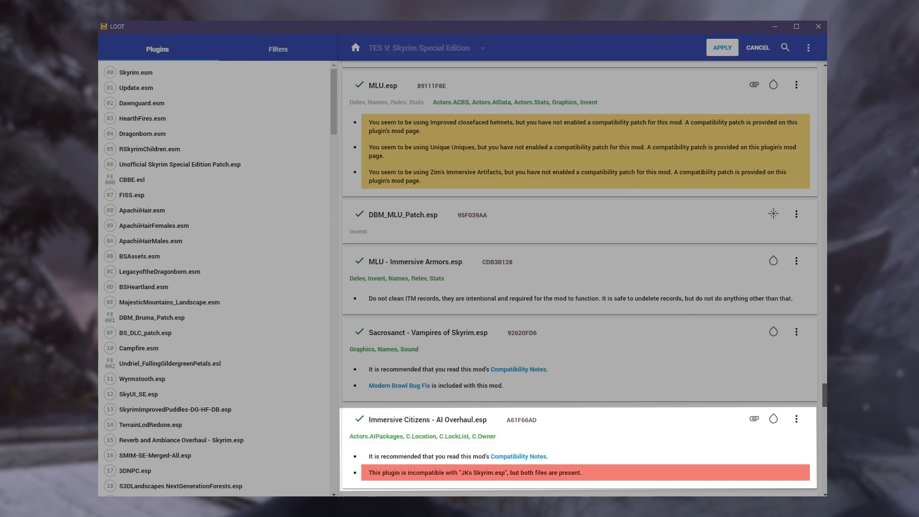
scroll(826, 407, down, 4)
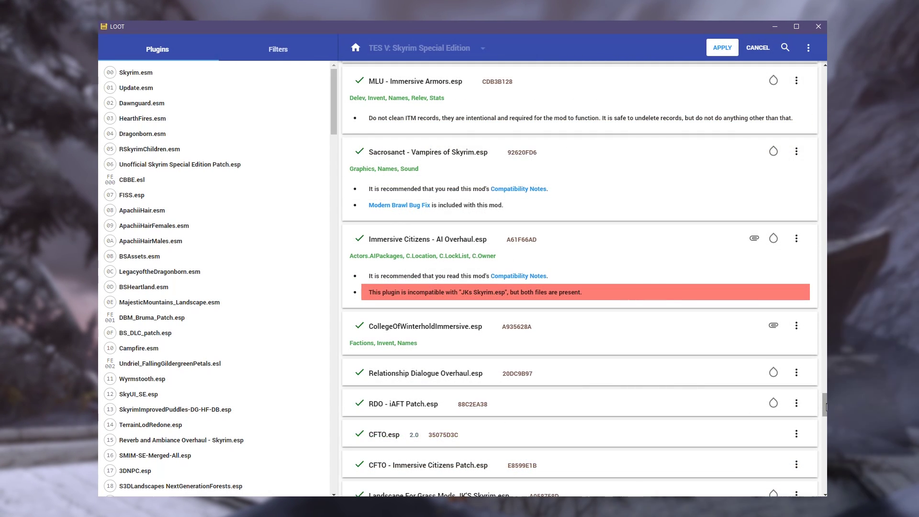
drag(826, 406, 824, 479)
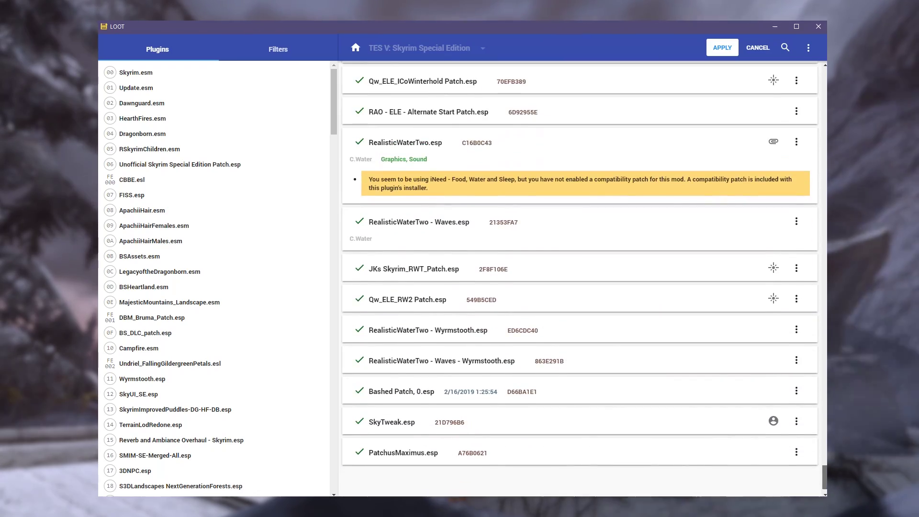
drag(824, 478, 822, 88)
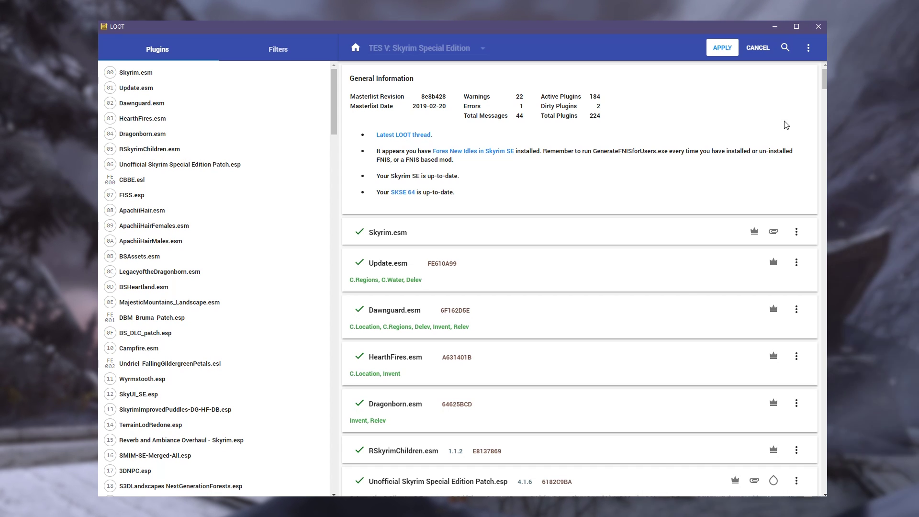
Accept the proposed sorted load order with APPLY
click(720, 47)
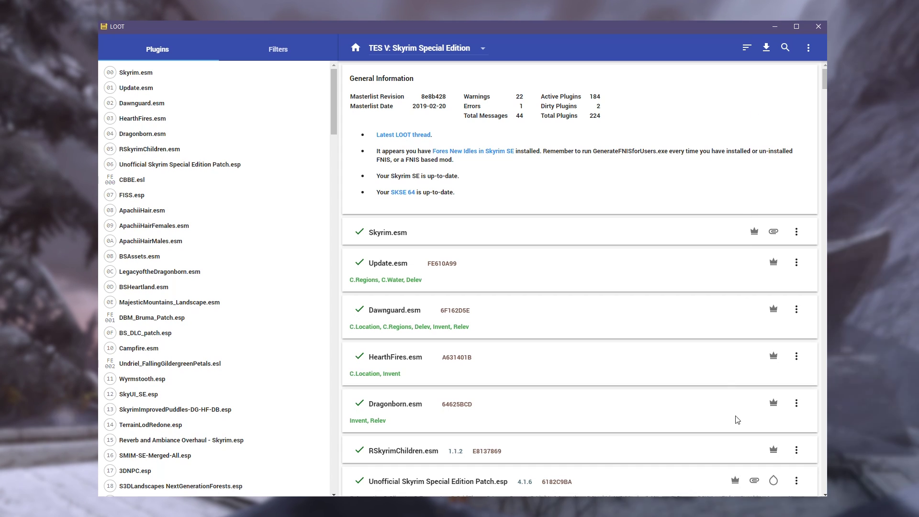
Add Update.esm to Dragonborn.esm's Load After list in the metadata editor
click(796, 404)
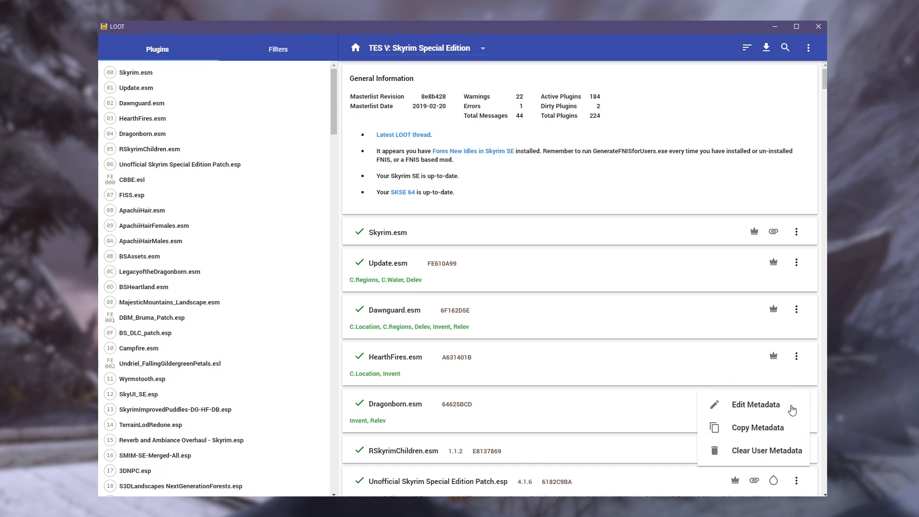
click(765, 404)
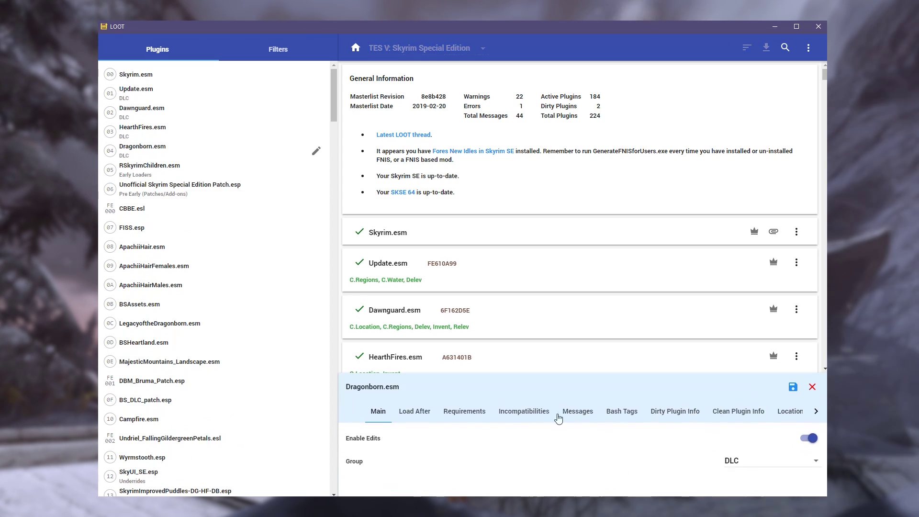
click(415, 412)
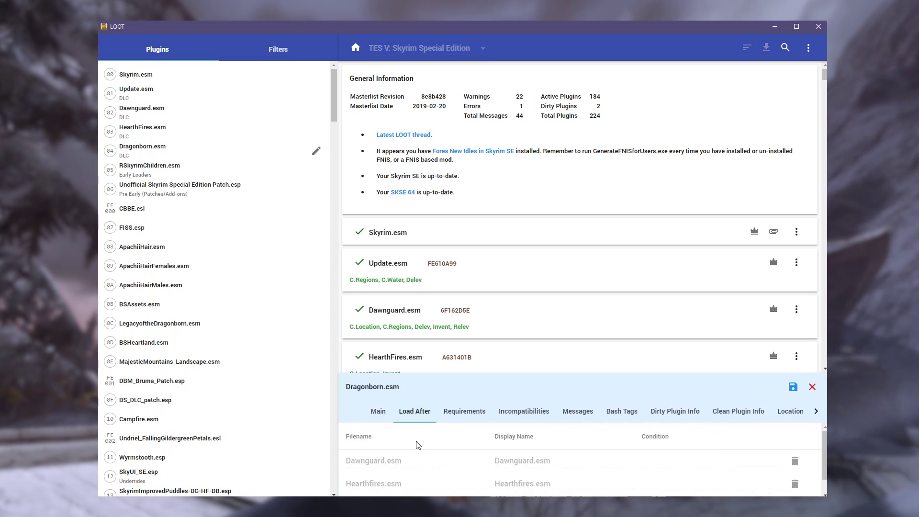
scroll(416, 445, down, 1)
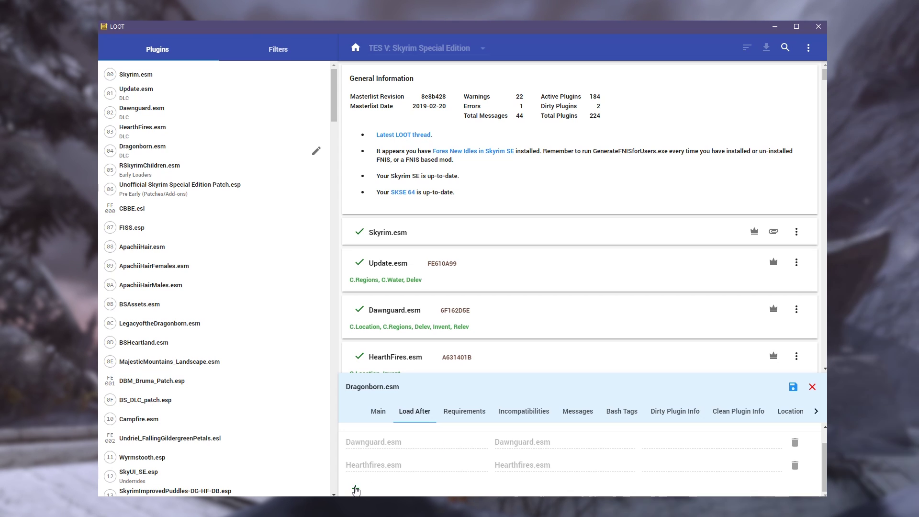
click(359, 488)
scroll(373, 485, down, 1)
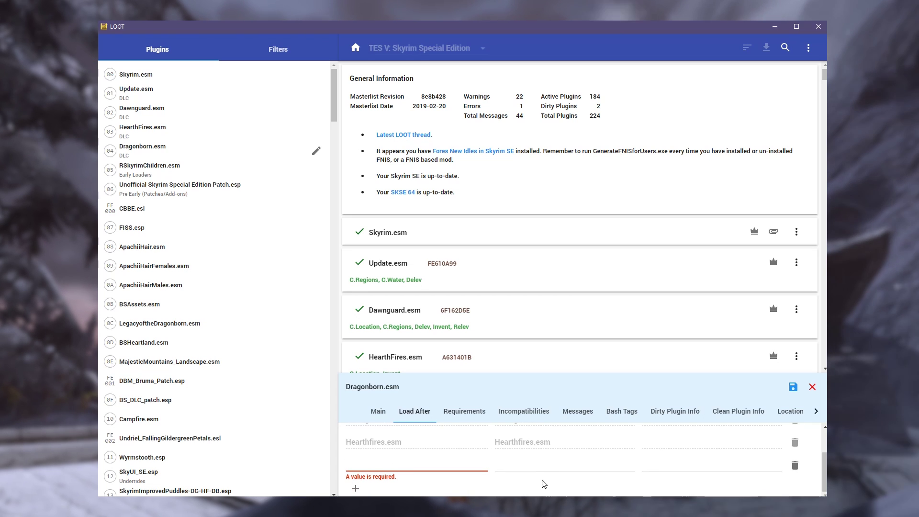
text(Update)
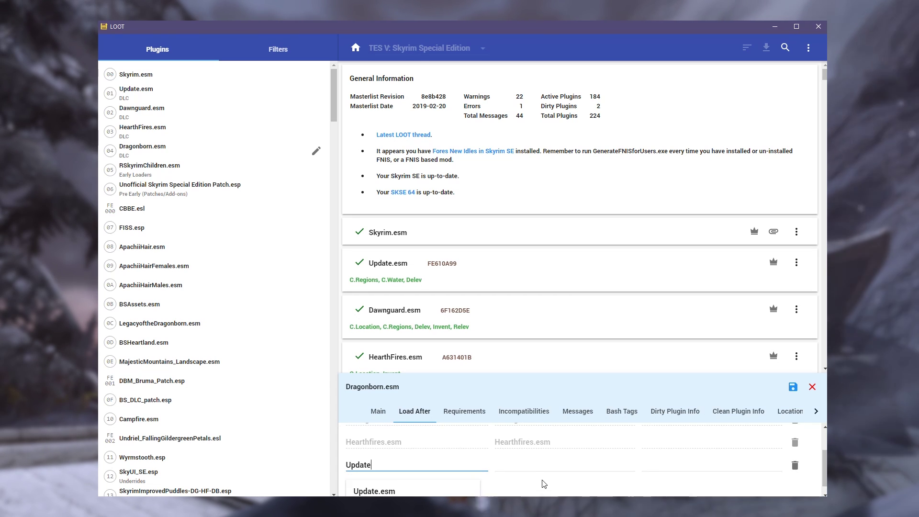
text(.esm)
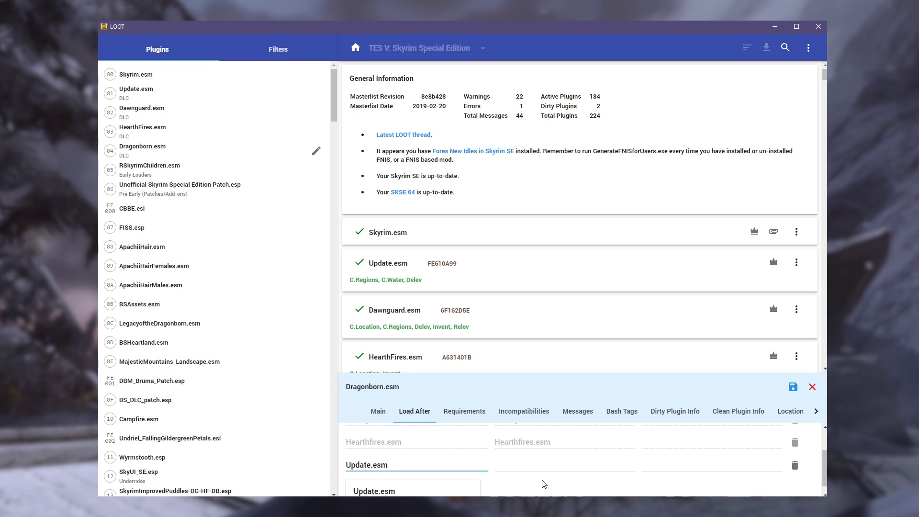
key(Return)
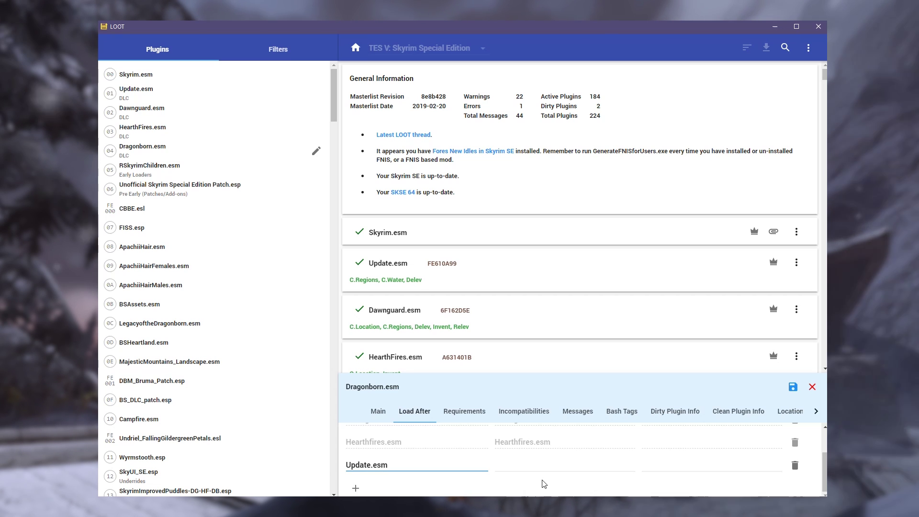
Save Dragonborn.esm's metadata and close LOOT to return to Mod Organizer 2
click(791, 386)
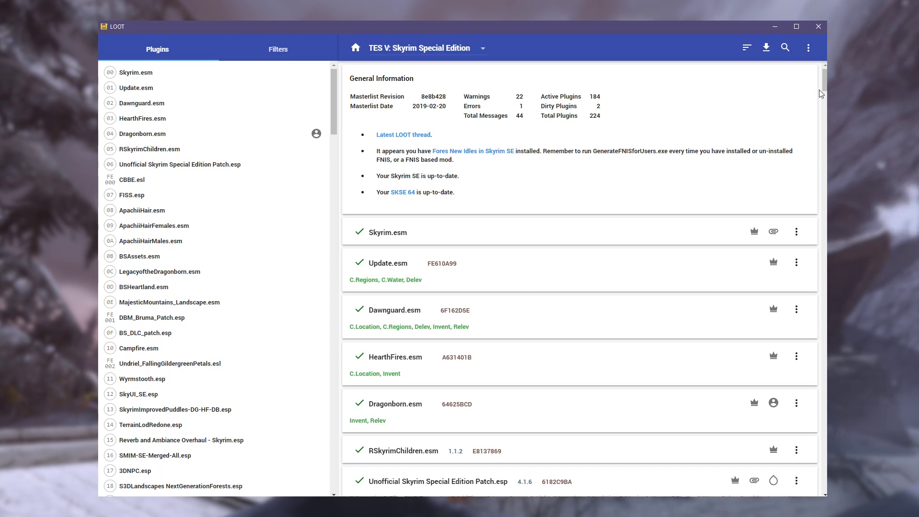
click(823, 27)
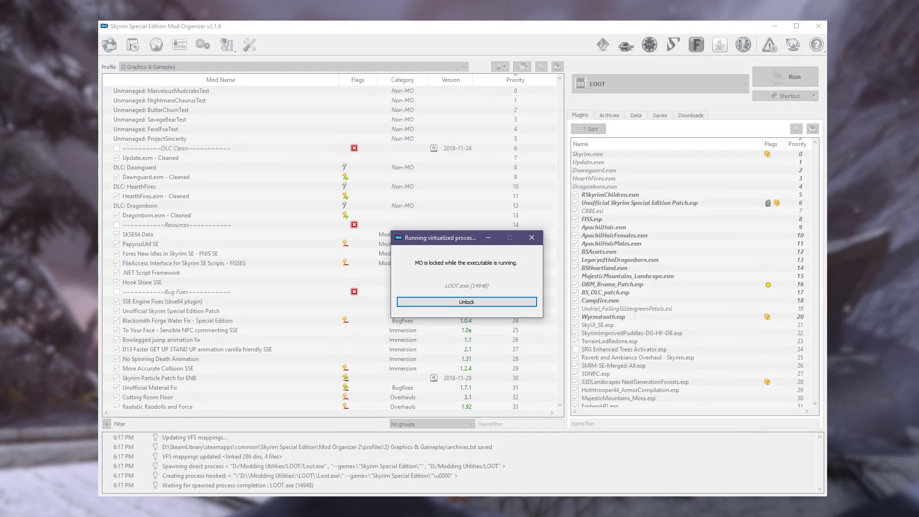